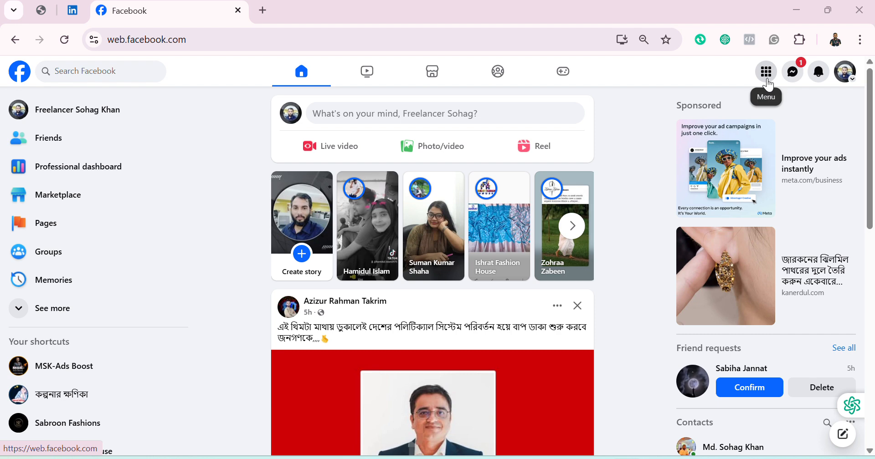
Open the Pages section that lists the Pages the account manages.
click(769, 85)
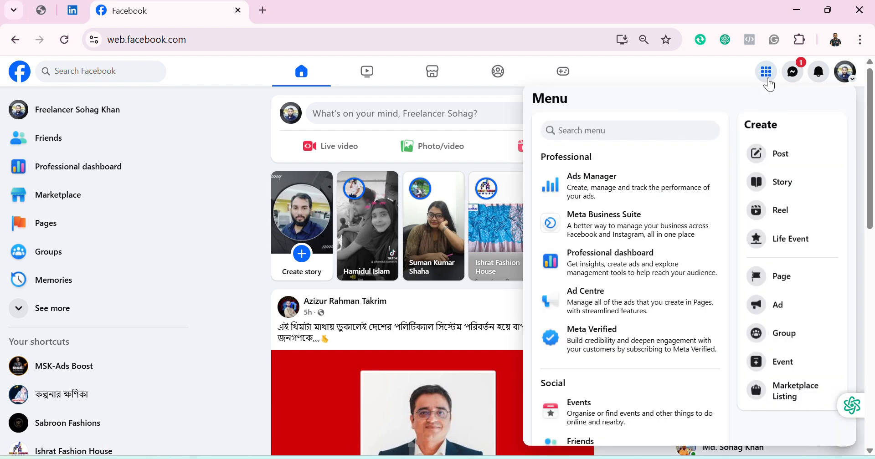
scroll(592, 264, down, 7)
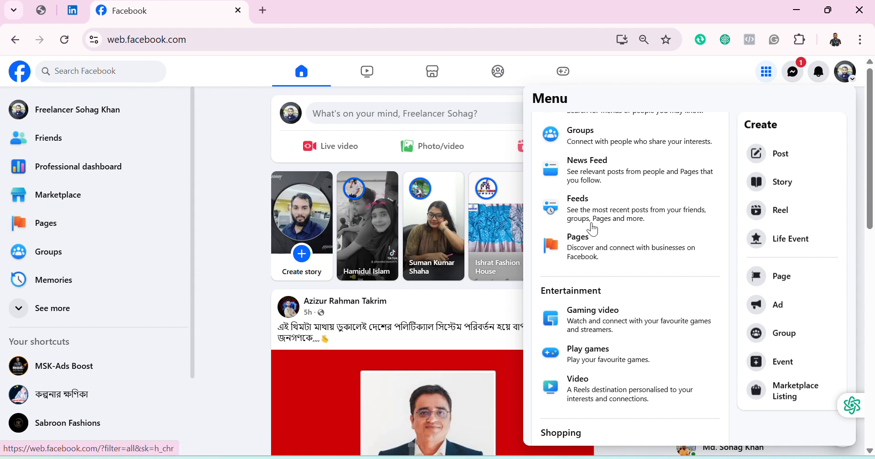
click(583, 253)
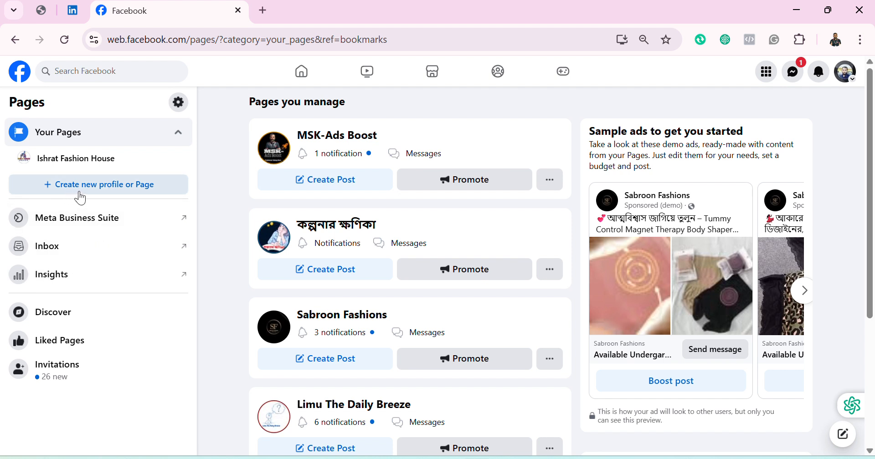
Start creating a new Public Page and proceed to its Page details form.
click(98, 193)
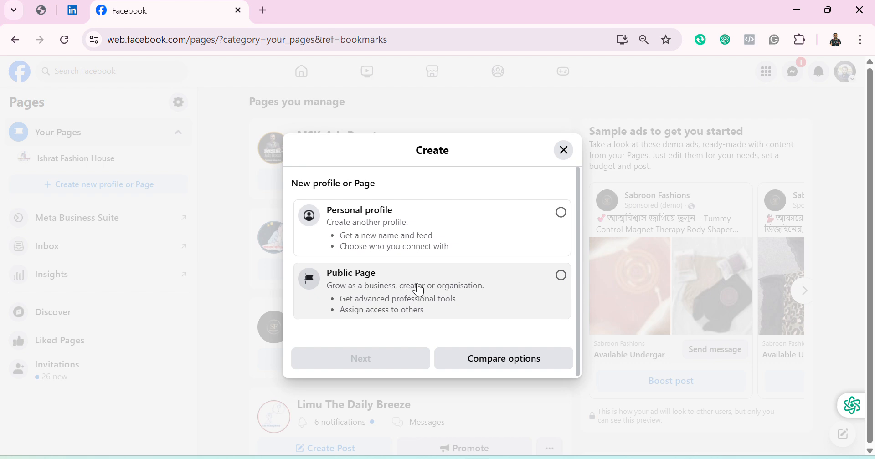
click(562, 287)
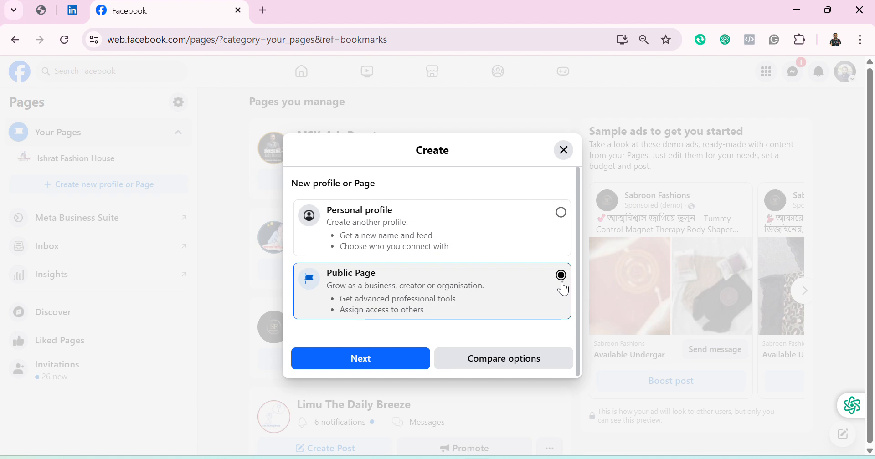
click(371, 362)
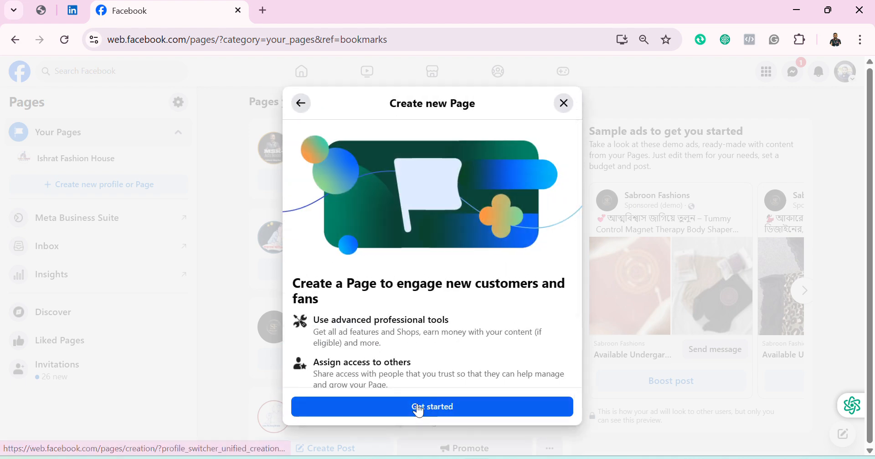
click(418, 407)
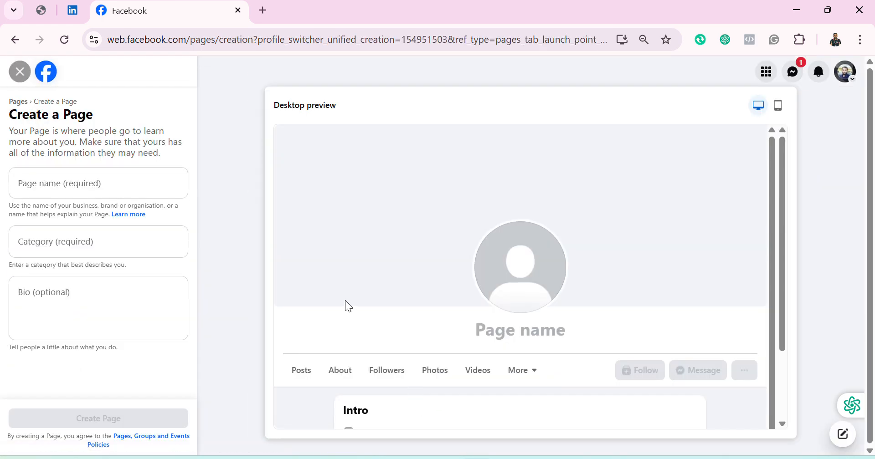
Enter "Export Fit Wear" as the new Page's name.
click(79, 187)
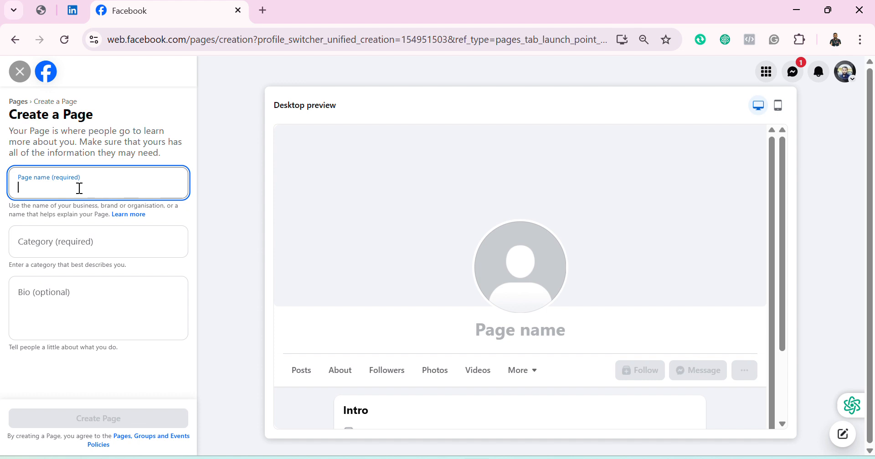
text(Ex)
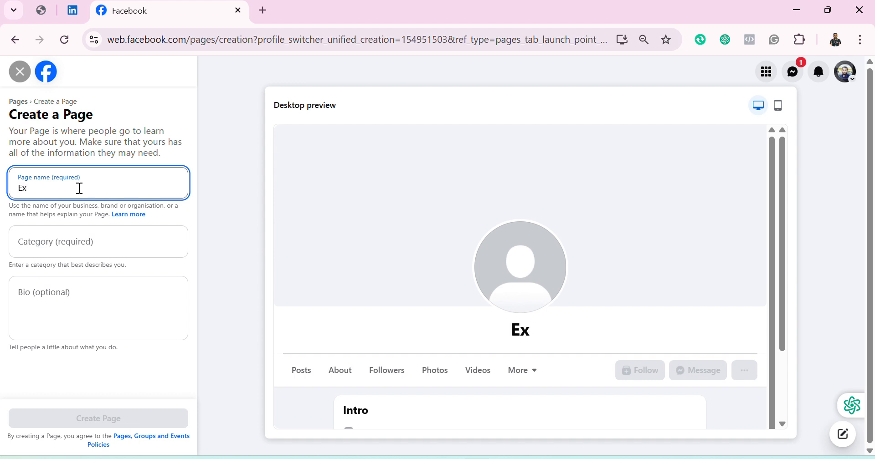
text(port)
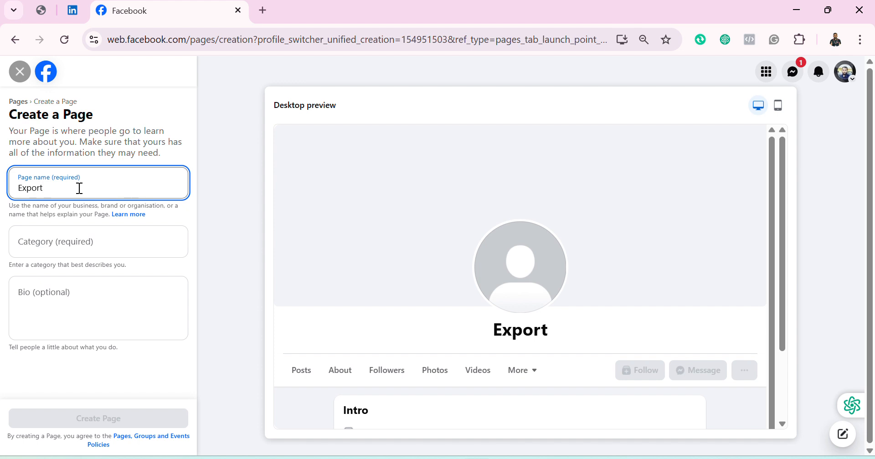
text( Fi)
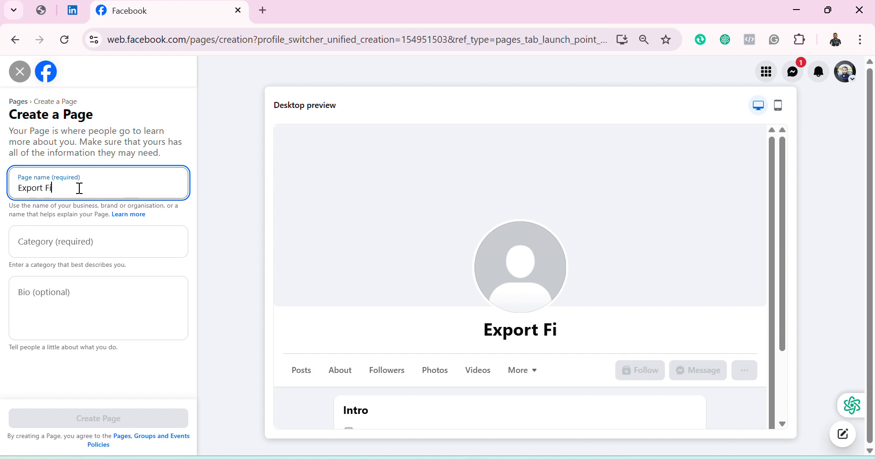
text(t)
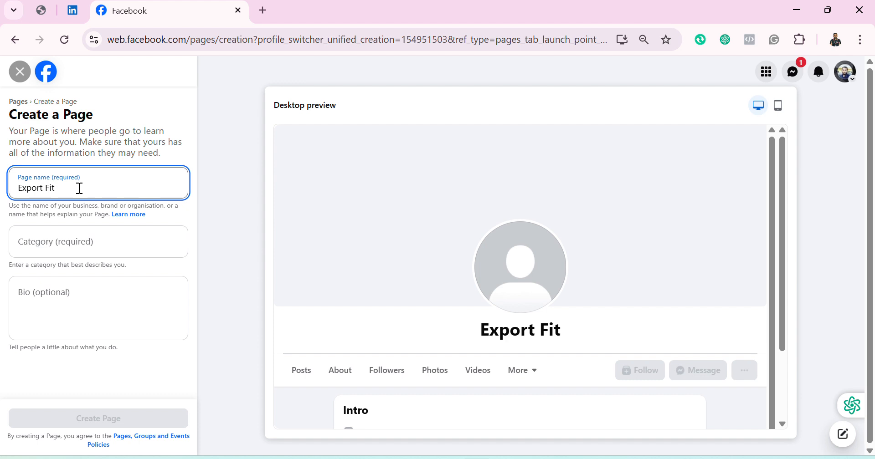
text( Wear)
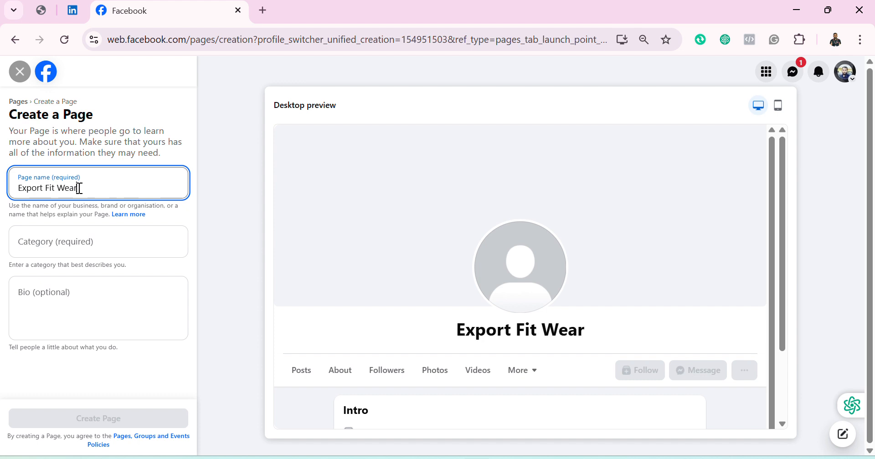
Search the Page categories for "cl" and set the category to Apparel & clothing.
click(95, 245)
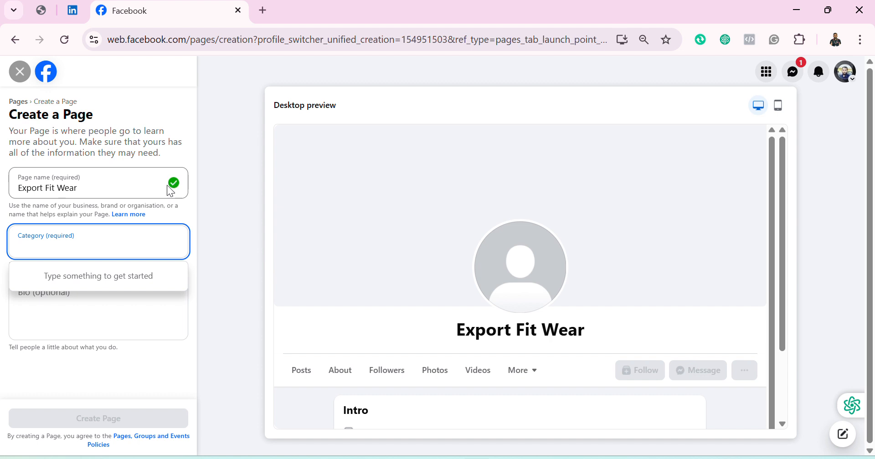
click(69, 245)
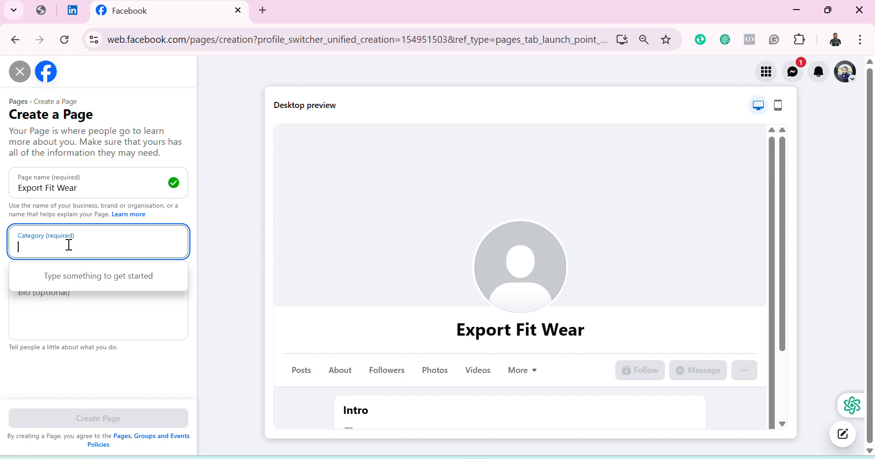
text(cl)
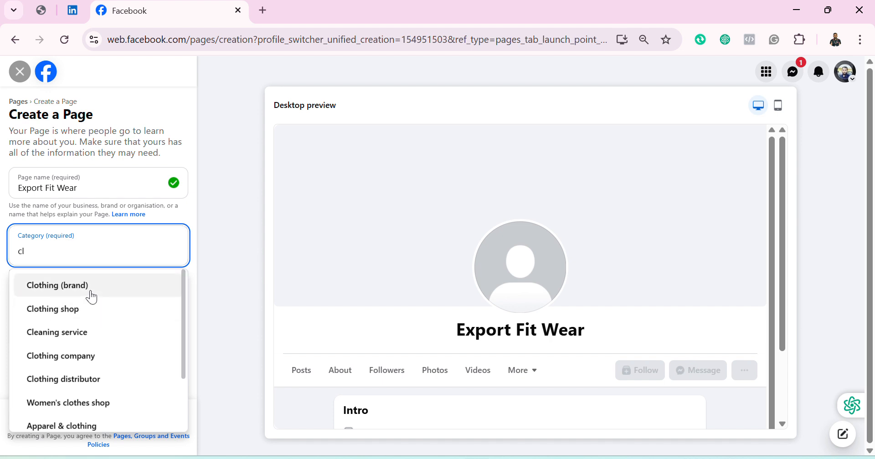
click(78, 429)
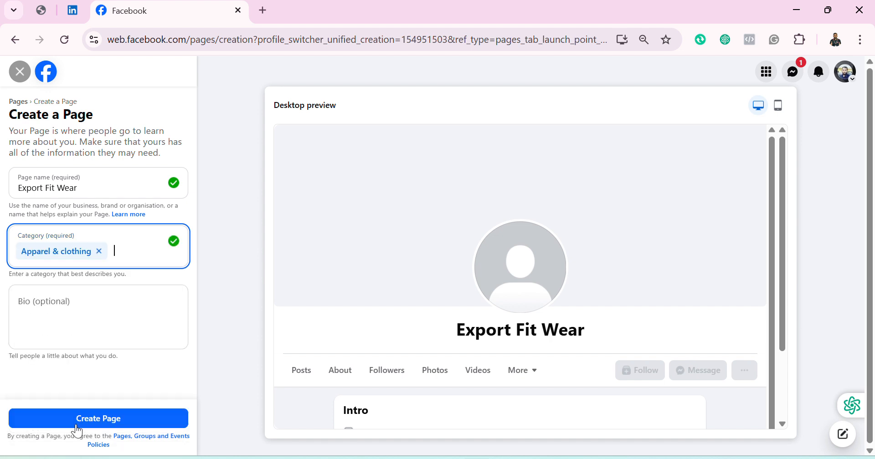
Switch to the Word document Document1 and copy the Option 1 (Short & Clean) Page bio text.
click(95, 321)
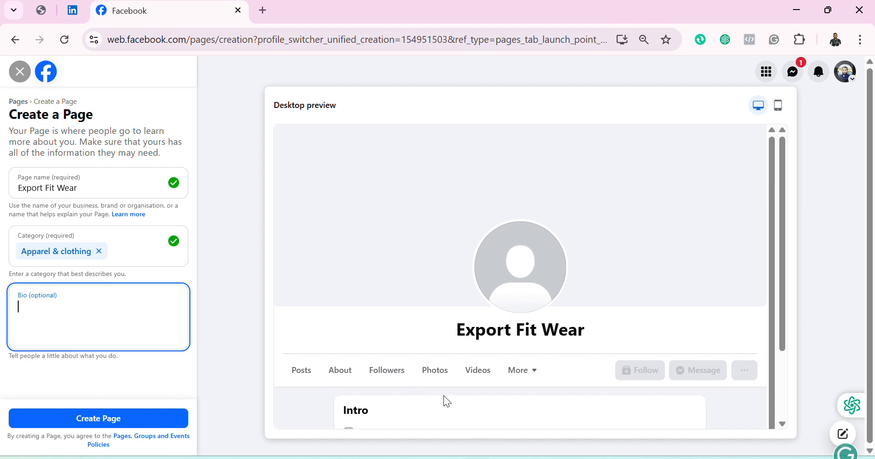
mouse_move(535, 452)
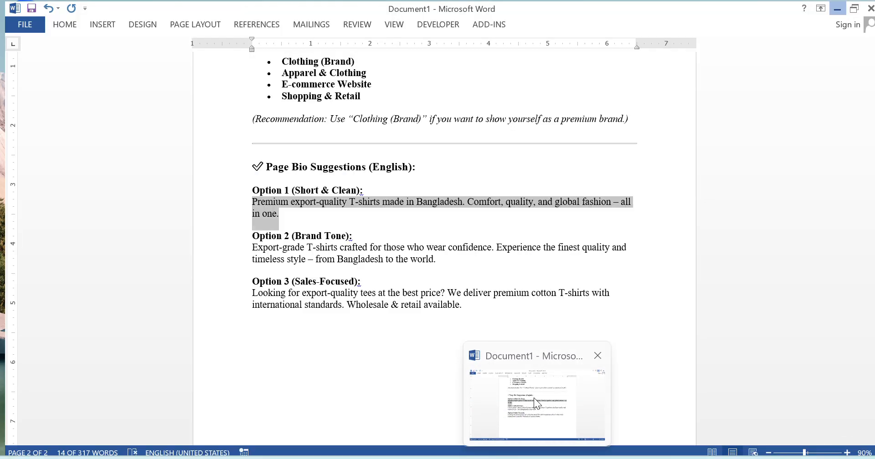
click(534, 398)
click(265, 192)
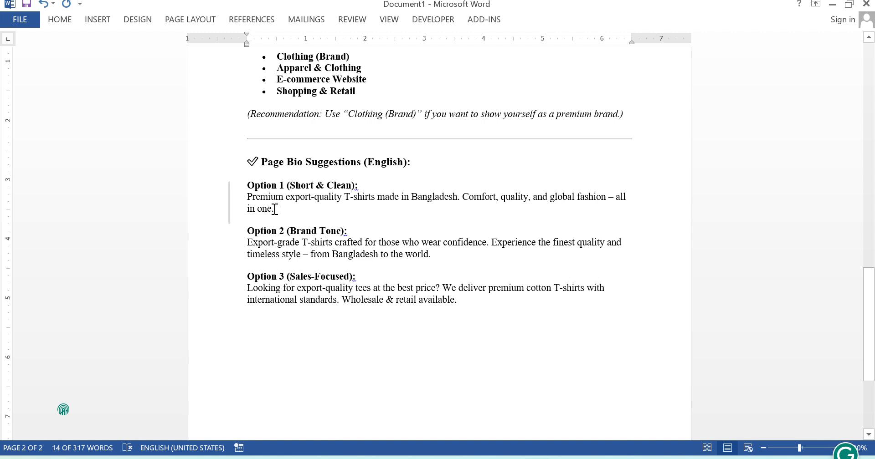
drag(272, 209, 247, 197)
right_click(251, 201)
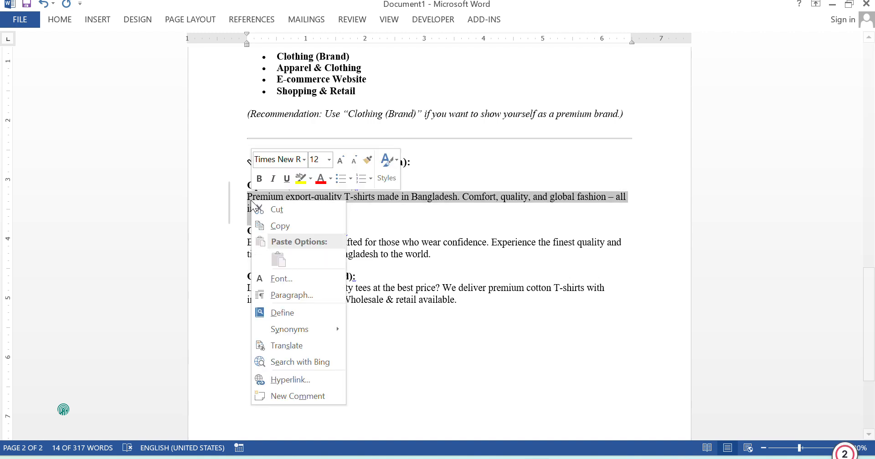
click(275, 217)
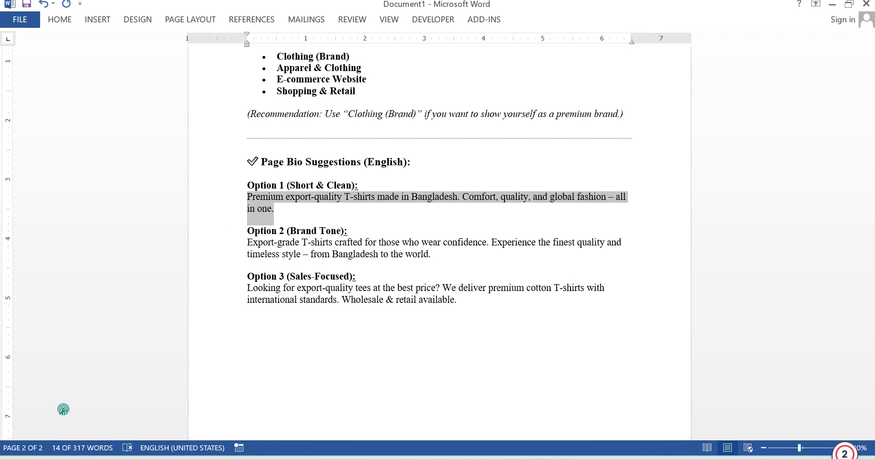
Return to Facebook in the browser, paste the copied export-quality T-shirt text as the Page bio, and create the Page.
mouse_move(477, 458)
click(470, 416)
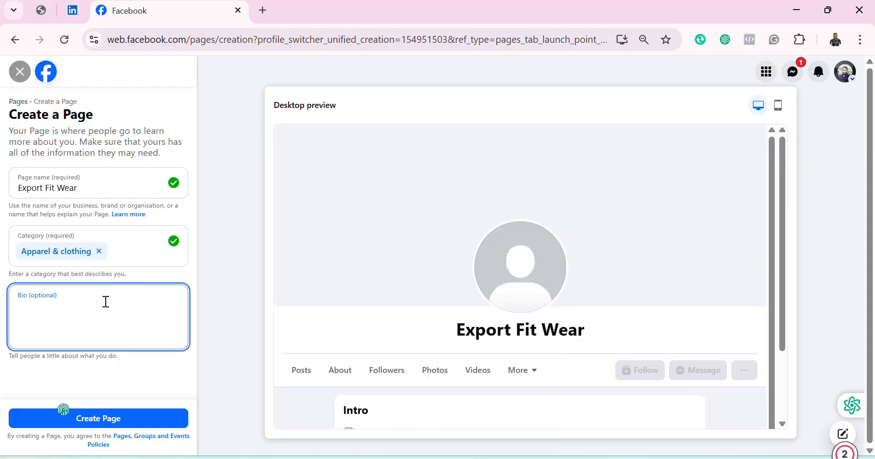
click(81, 301)
right_click(80, 299)
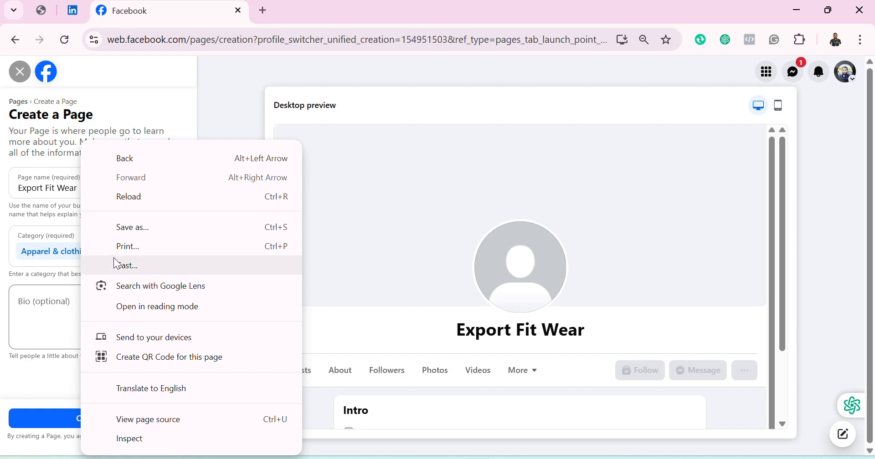
click(42, 319)
right_click(43, 313)
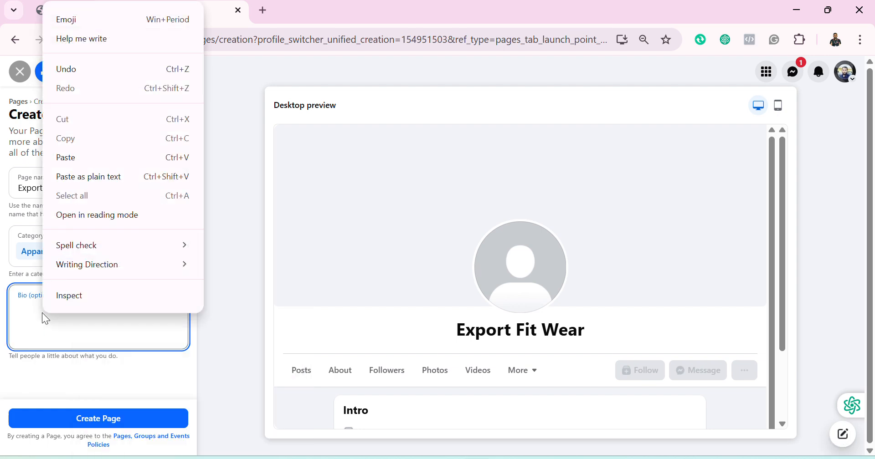
click(84, 157)
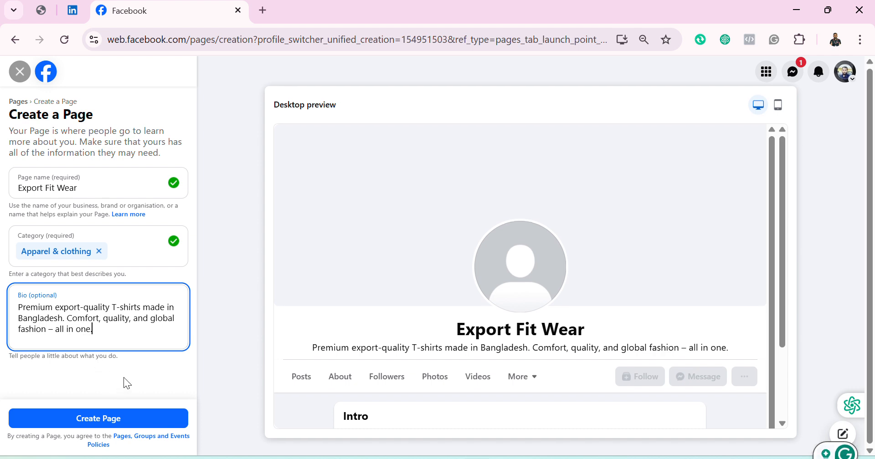
click(115, 420)
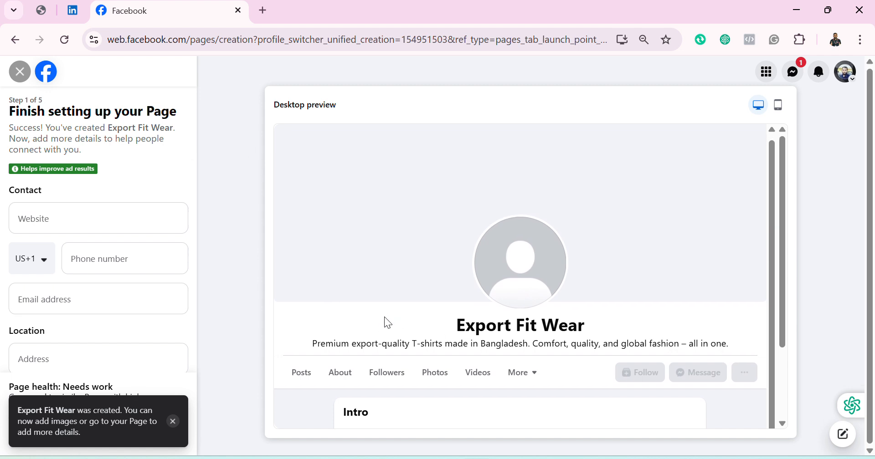
scroll(511, 240, down, 2)
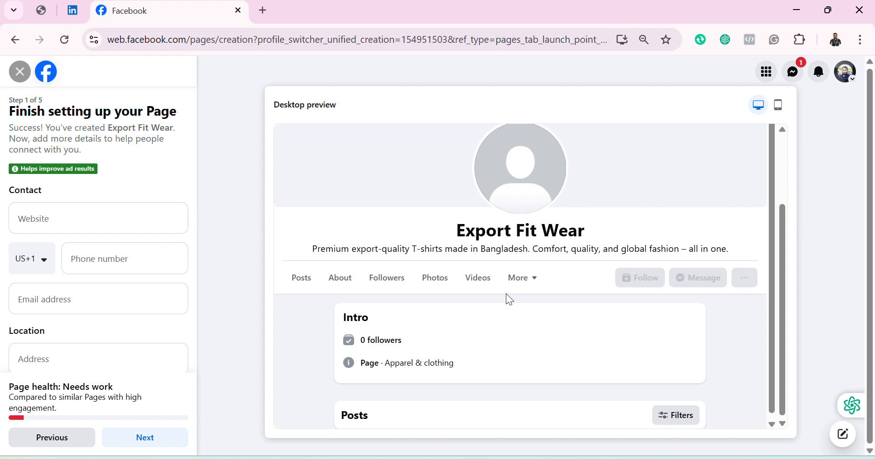
scroll(501, 299, up, 2)
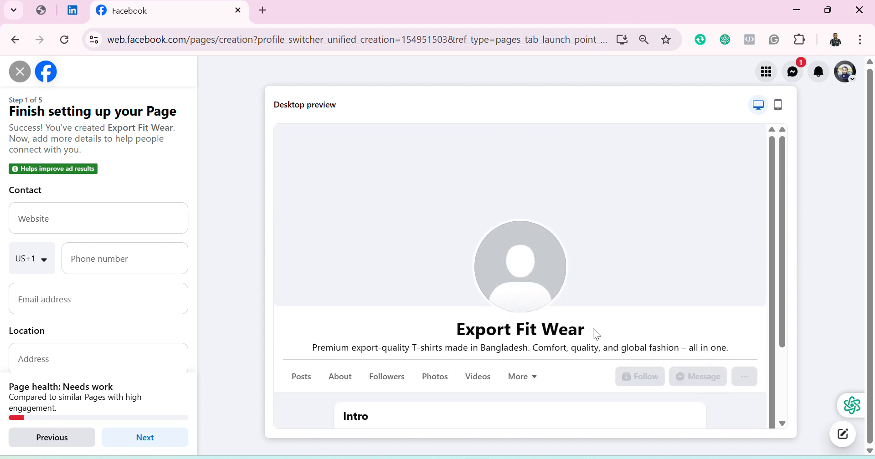
scroll(593, 327, down, 1)
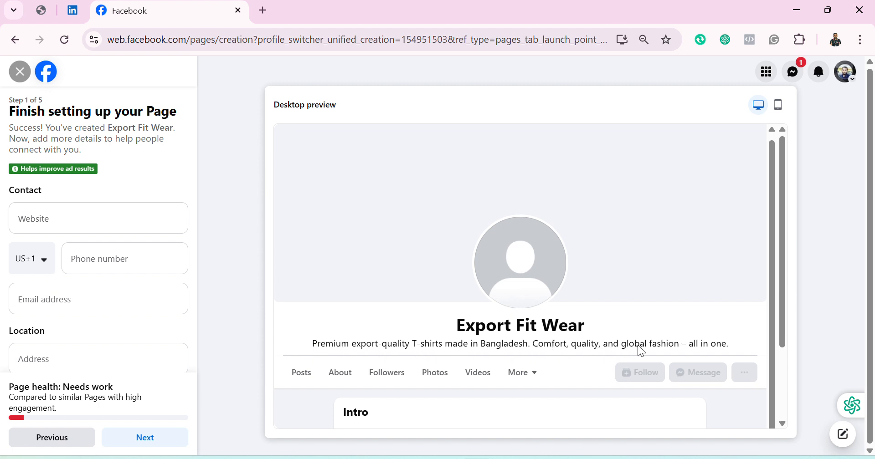
scroll(592, 353, down, 2)
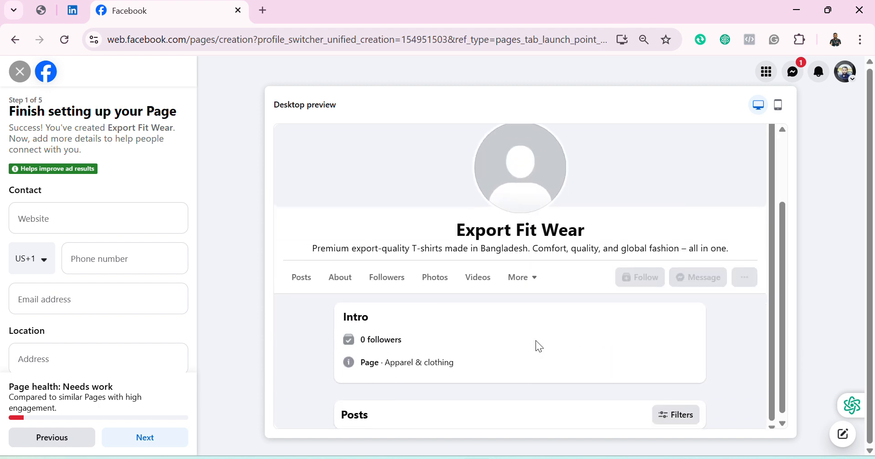